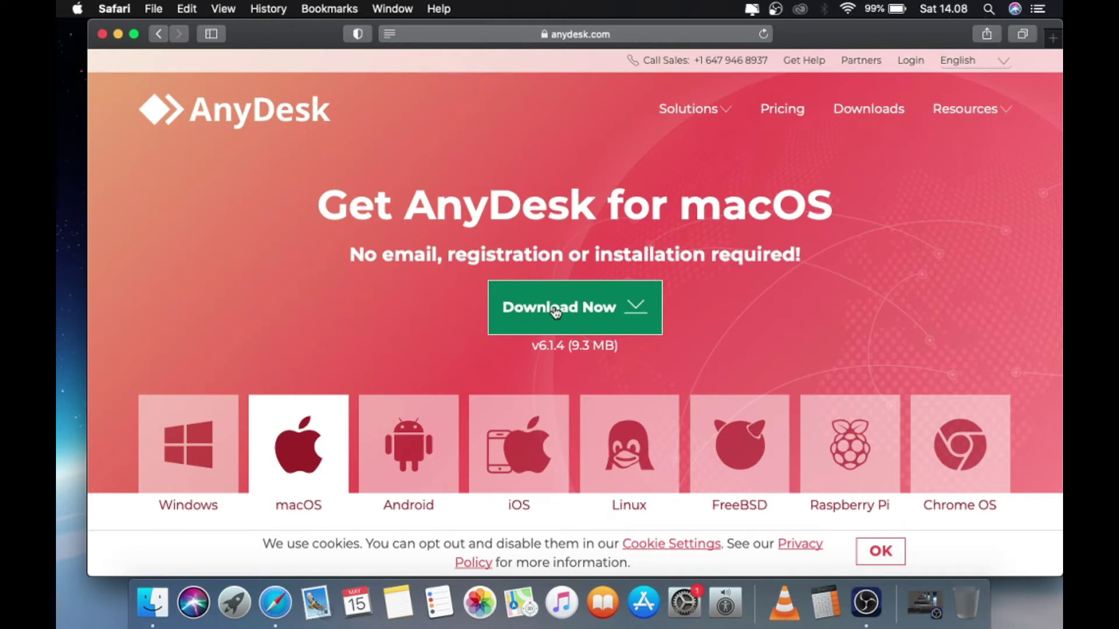
# Download AnyDesk version 6 (anydesk.dmg) in Safari, allowing the site to download it
pyautogui.click(555, 313)
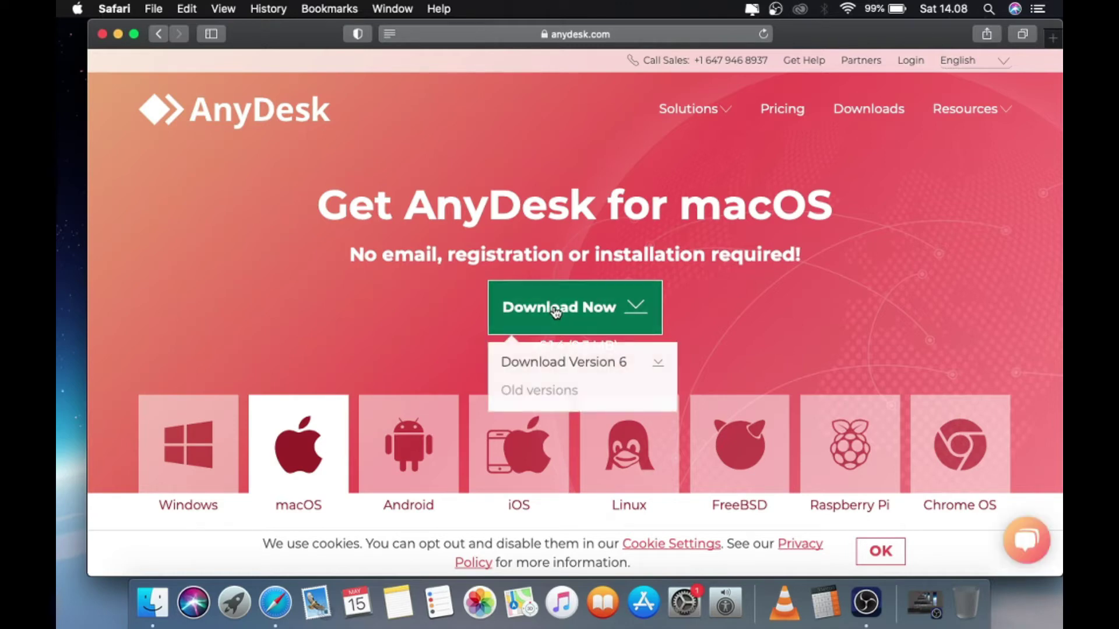
pyautogui.click(559, 366)
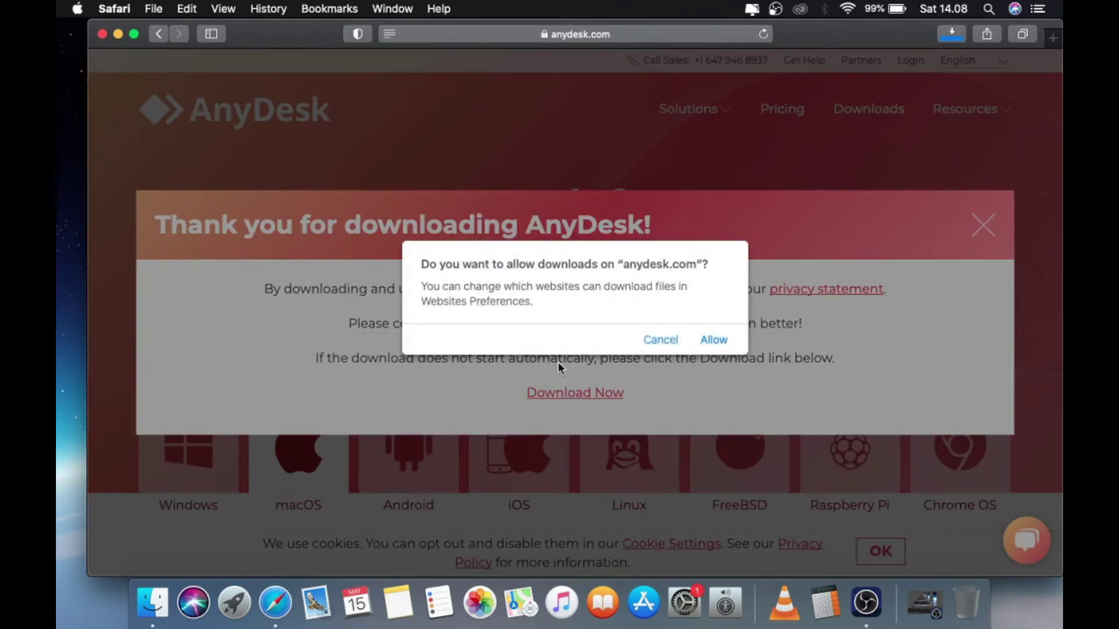
pyautogui.click(716, 344)
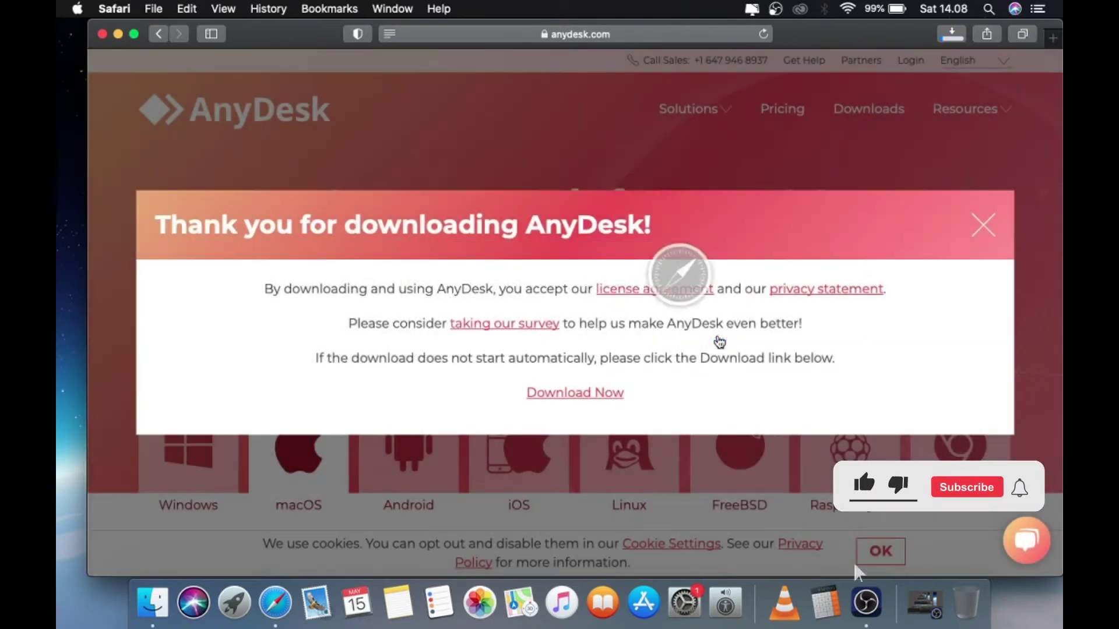
# Open the downloaded anydesk.dmg and copy the AnyDesk app into the Applications folder
pyautogui.click(952, 36)
pyautogui.rightClick(869, 99)
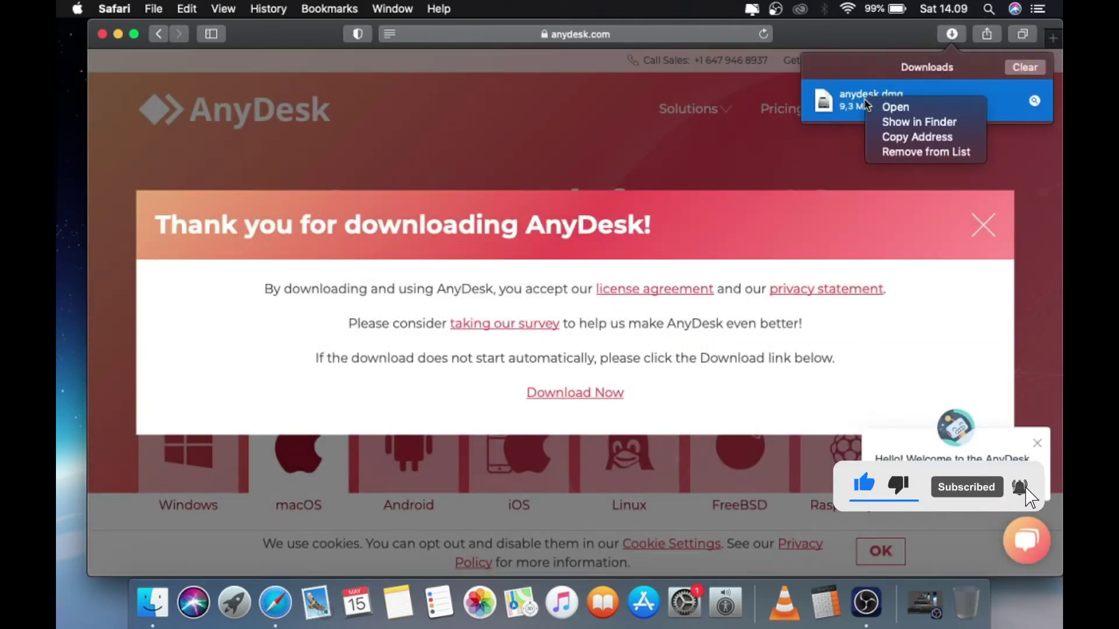
pyautogui.click(886, 105)
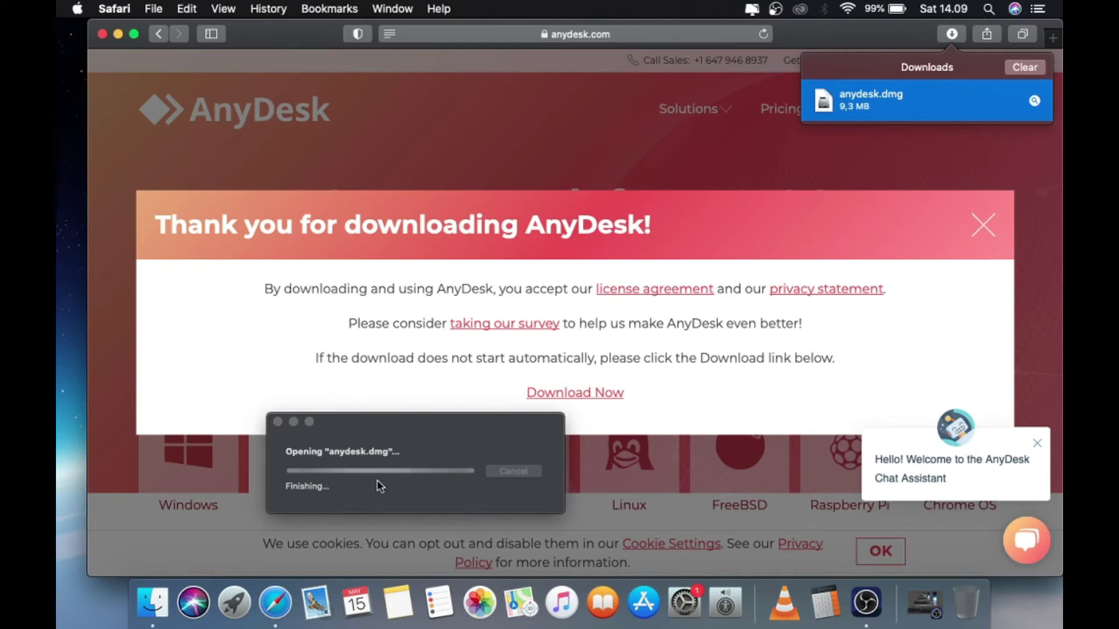
pyautogui.click(104, 35)
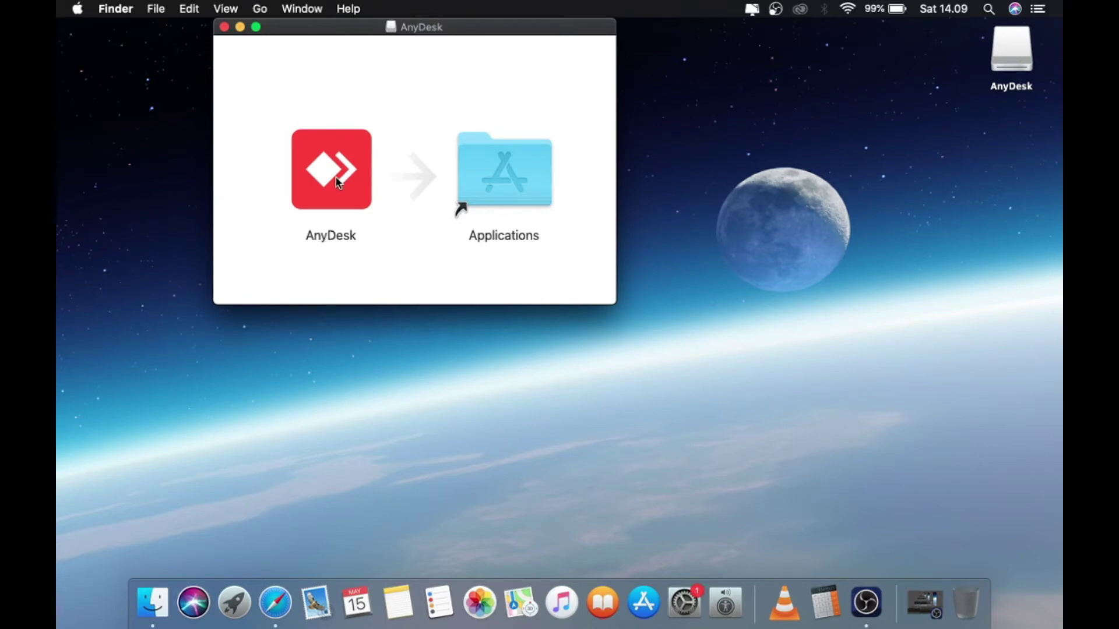
pyautogui.moveTo(343, 184); pyautogui.dragTo(506, 171)
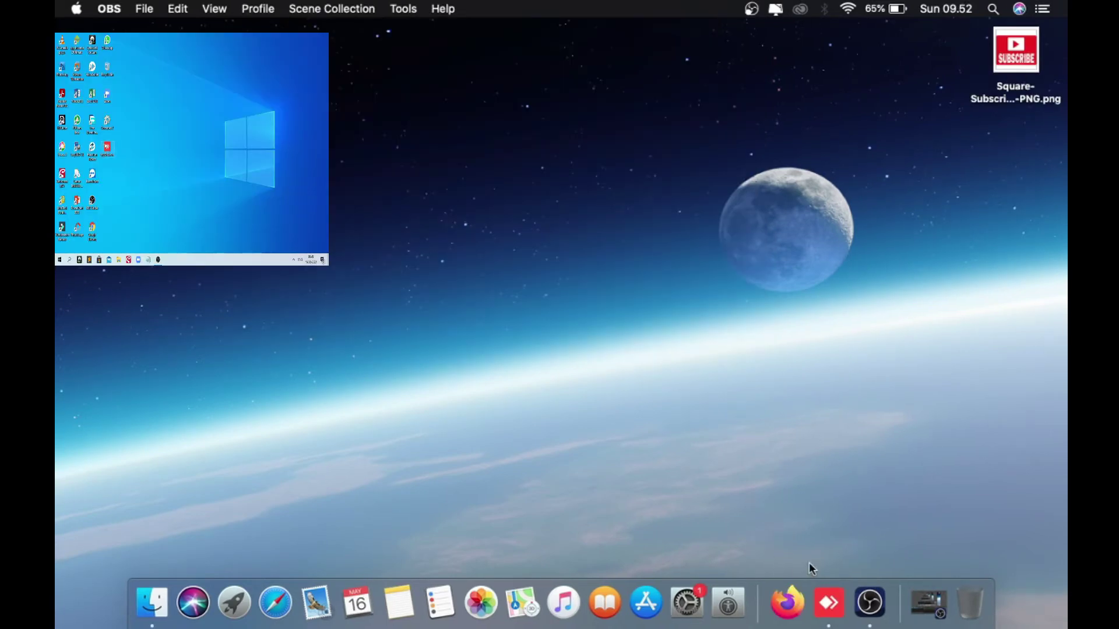
# Launch AnyDesk and connect to the remote Windows PC using its AnyDesk address
pyautogui.click(828, 600)
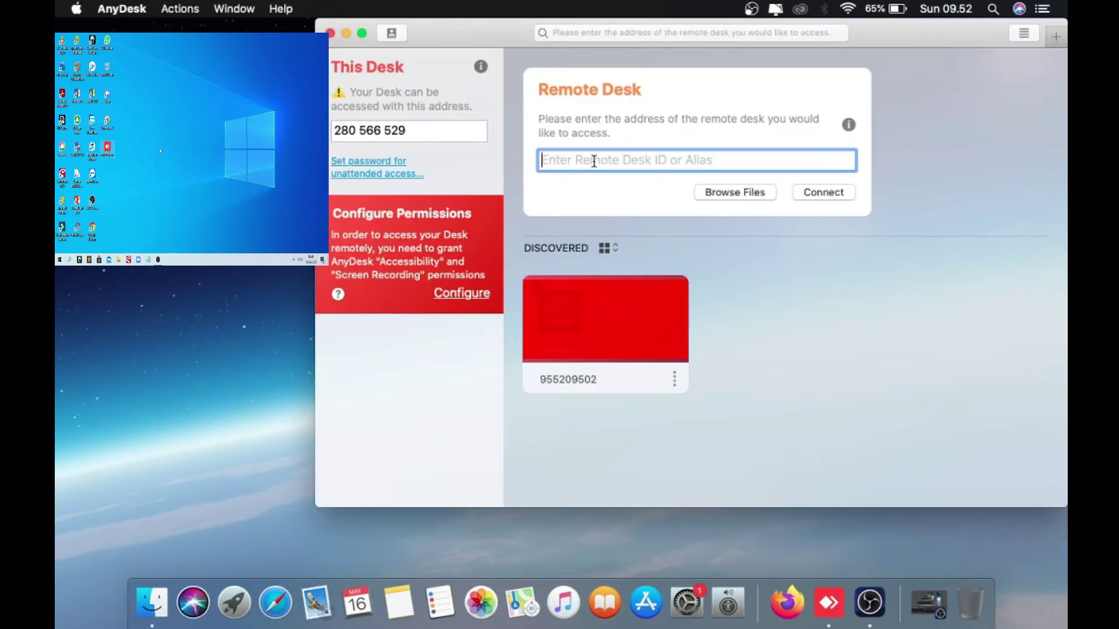
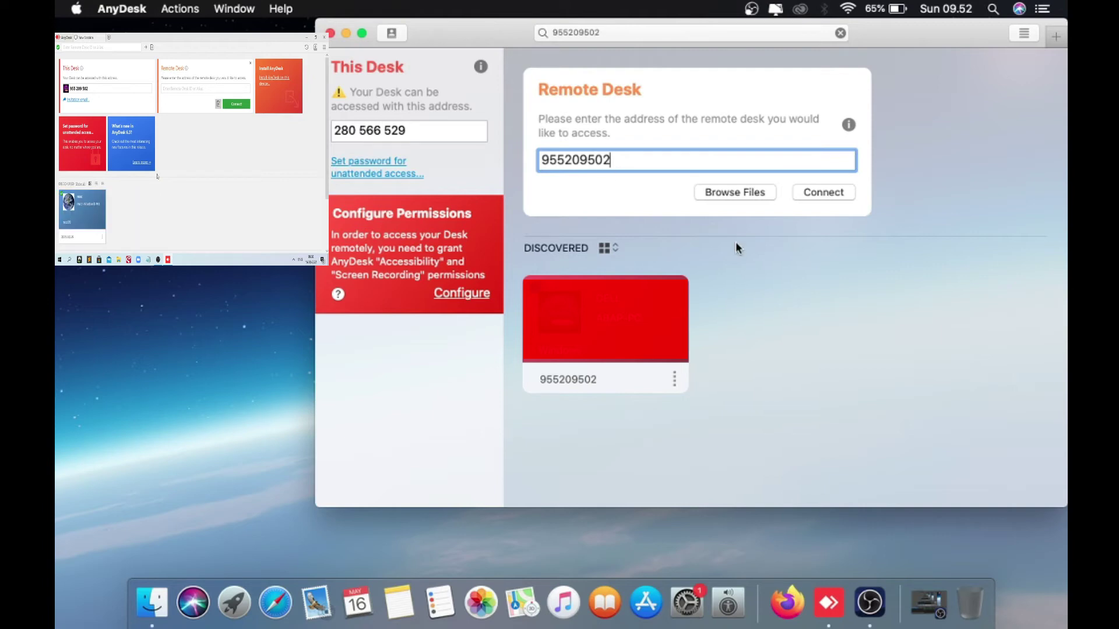
pyautogui.click(821, 195)
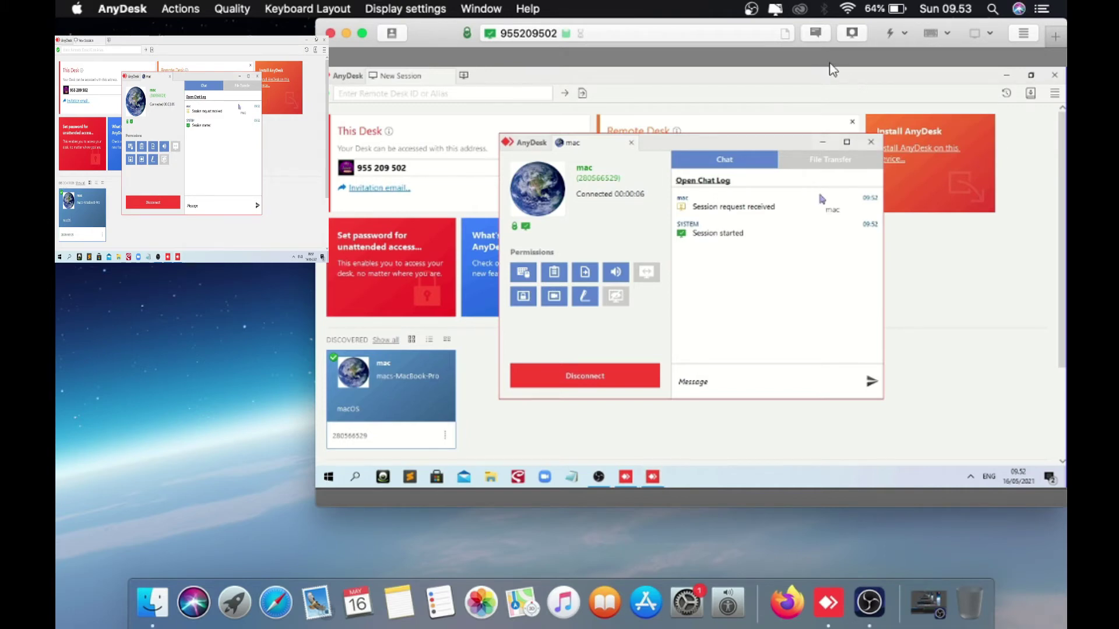
# Minimize the remote AnyDesk main and chat windows, then launch Excel 2013 on the remote PC
pyautogui.click(1007, 76)
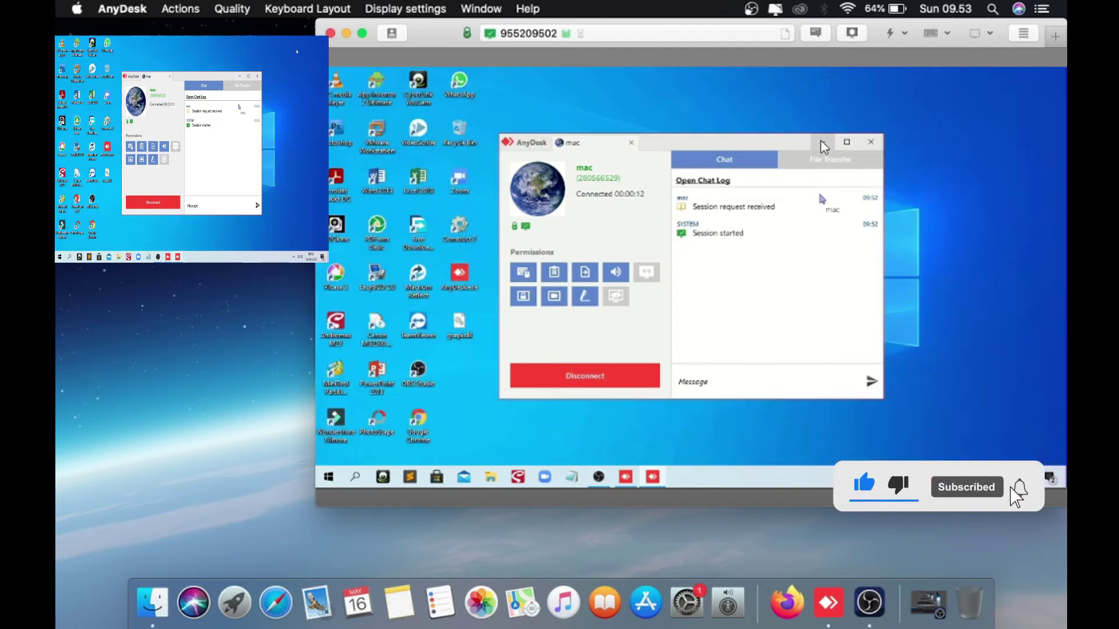
pyautogui.click(822, 142)
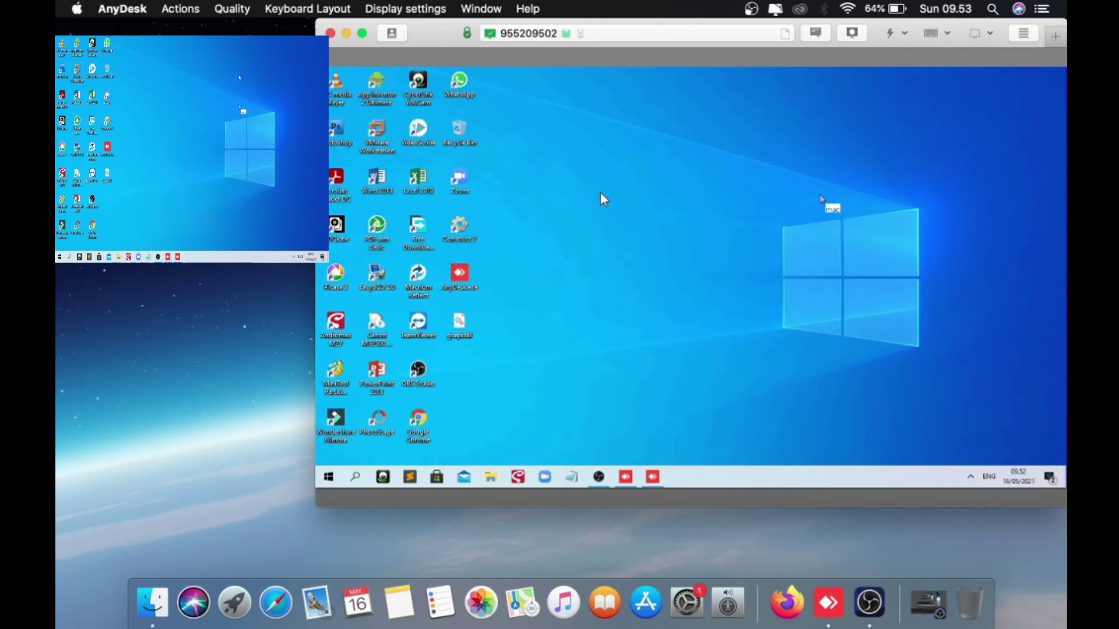
pyautogui.doubleClick(419, 178)
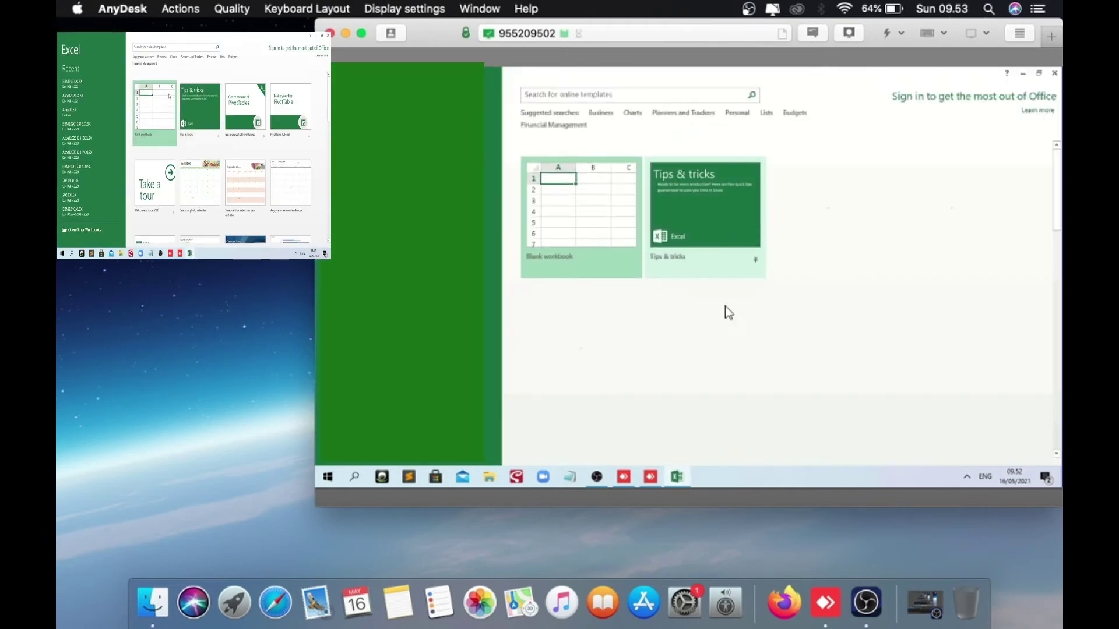
# In a blank workbook enter hghgh, hkjhk and 35656556 in F9–F11, then close without saving
pyautogui.doubleClick(620, 181)
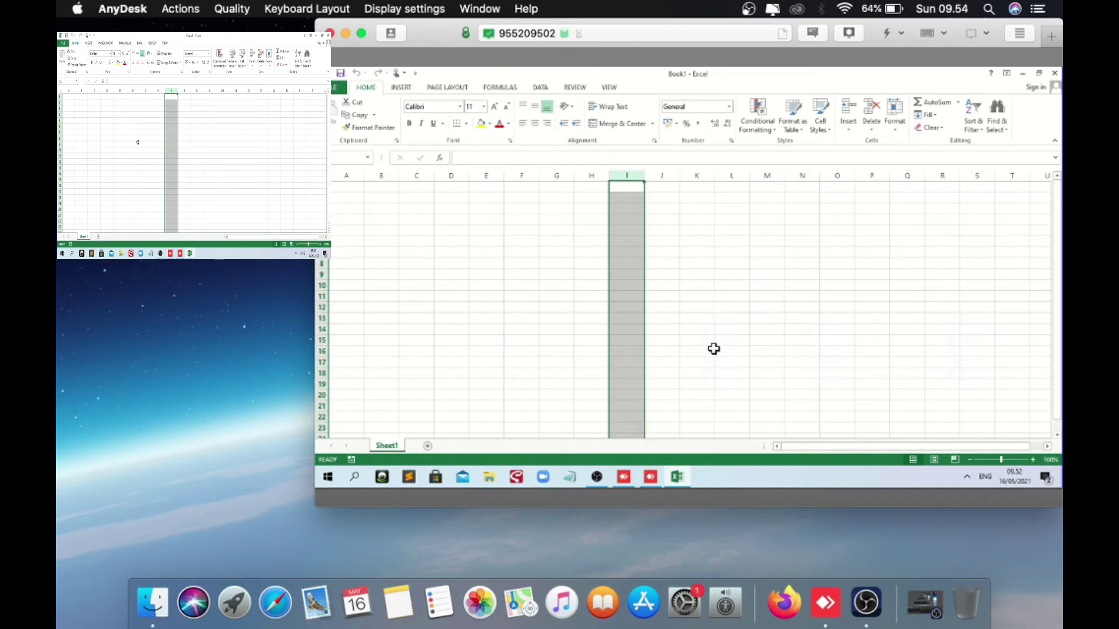
pyautogui.click(535, 272)
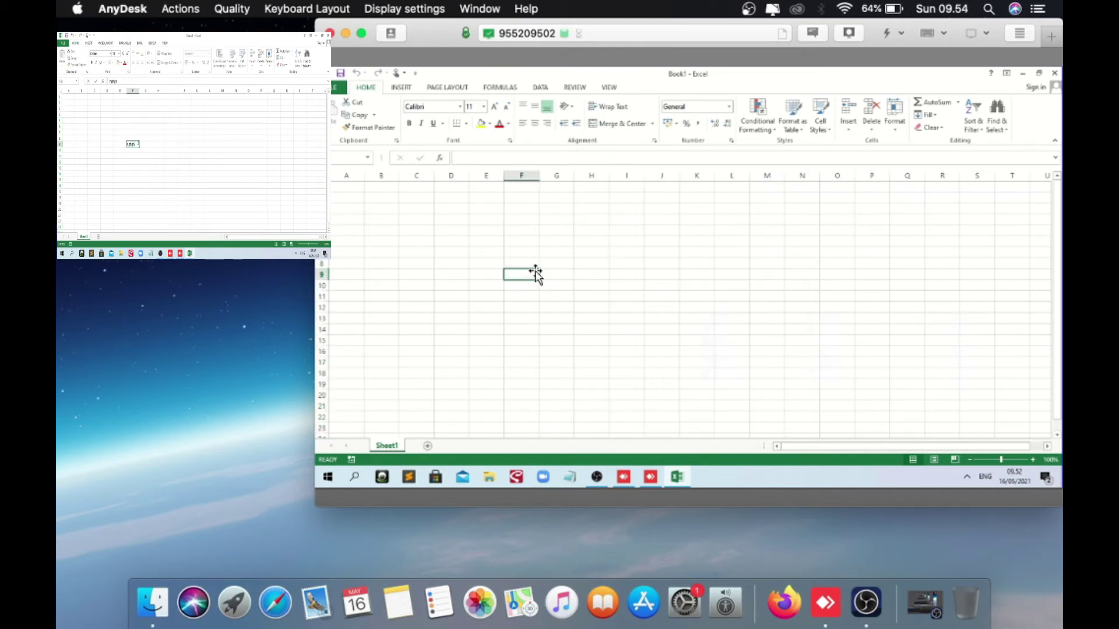
pyautogui.write('hghgh')
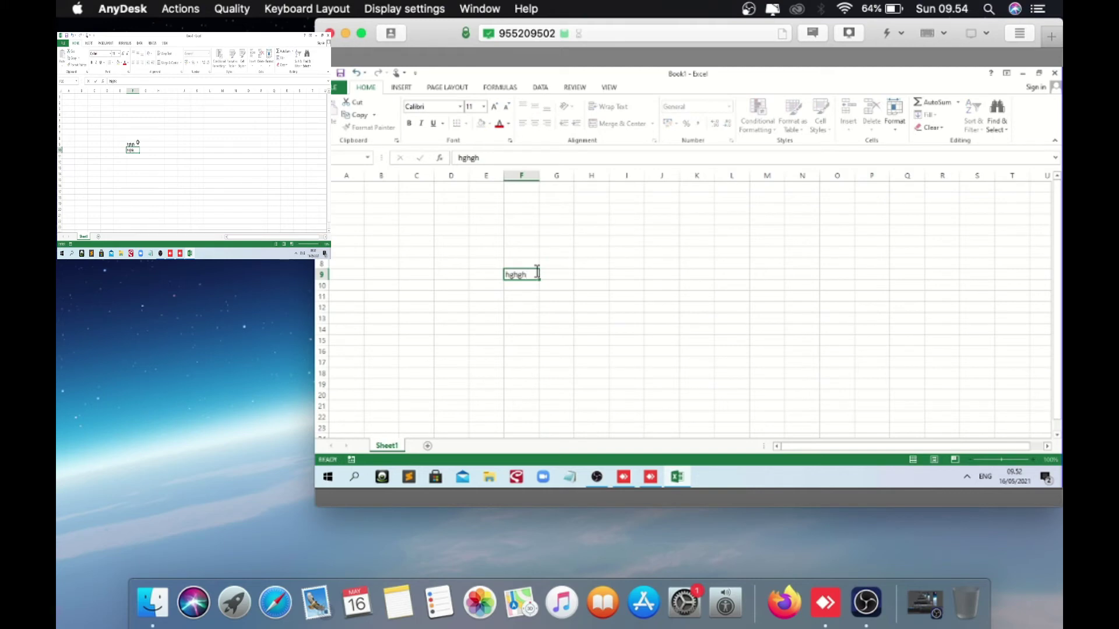
pyautogui.press('Return')
pyautogui.write('hkjhk')
pyautogui.press('Return')
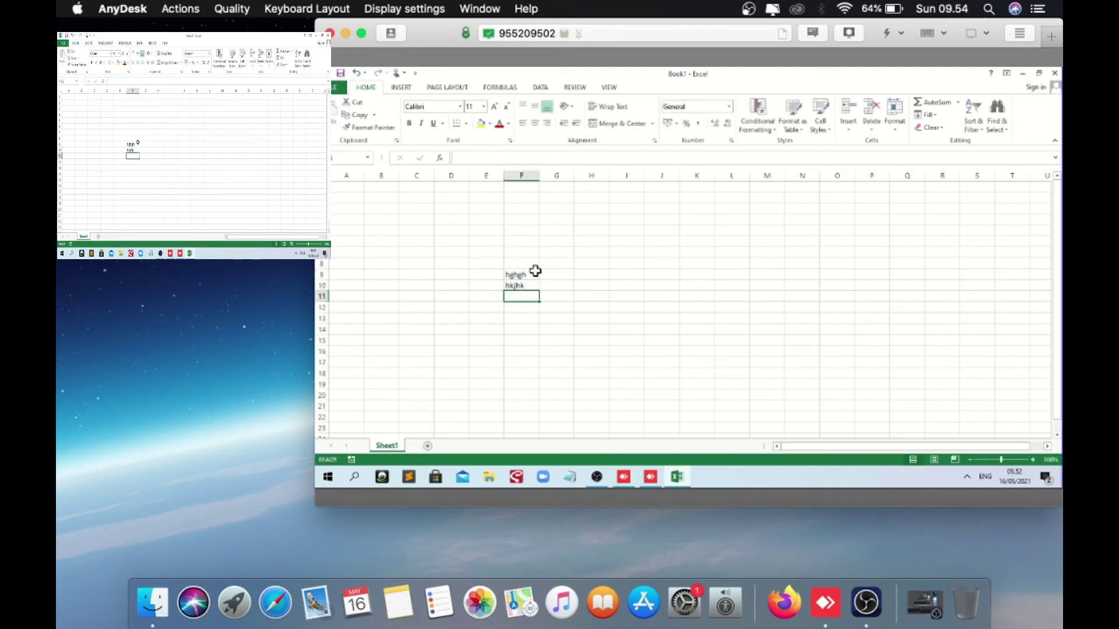
pyautogui.write('35656556')
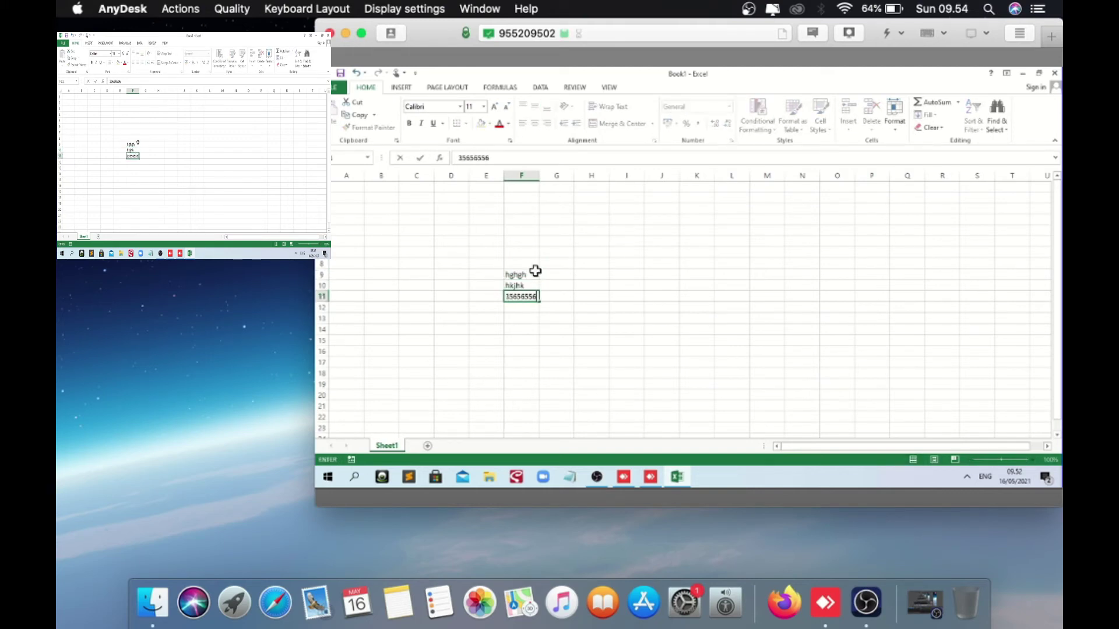
pyautogui.press('Return')
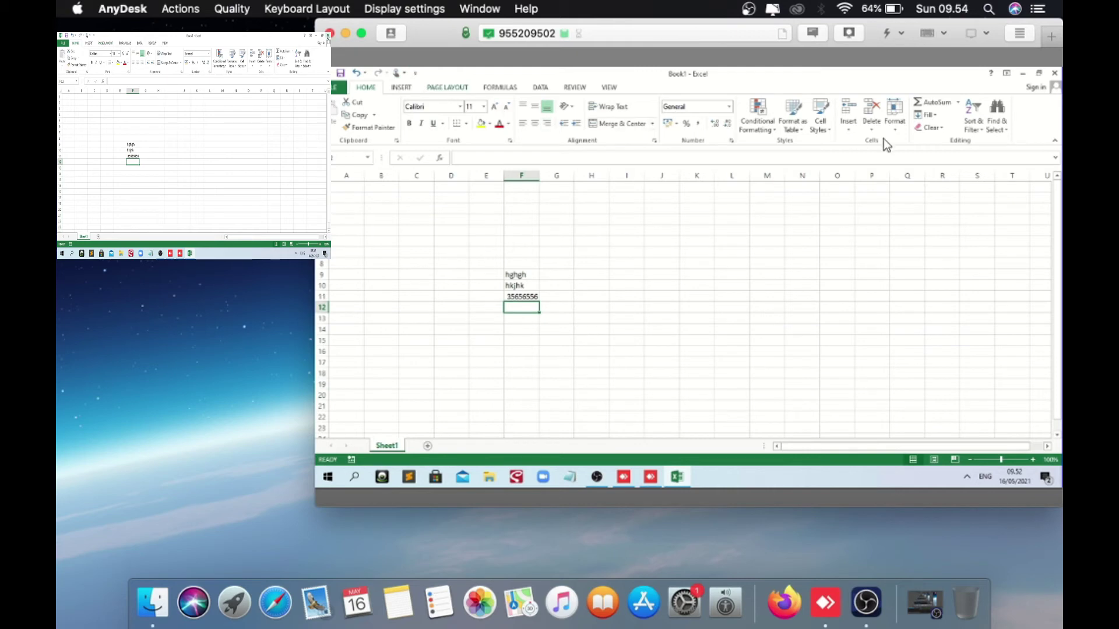
pyautogui.click(1055, 73)
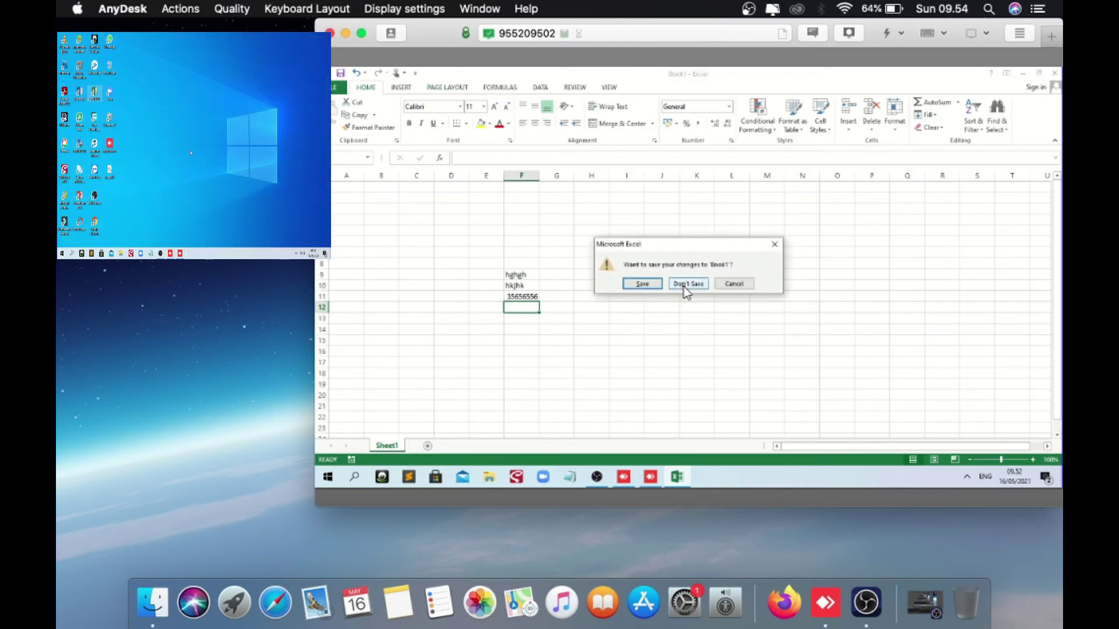
pyautogui.click(684, 286)
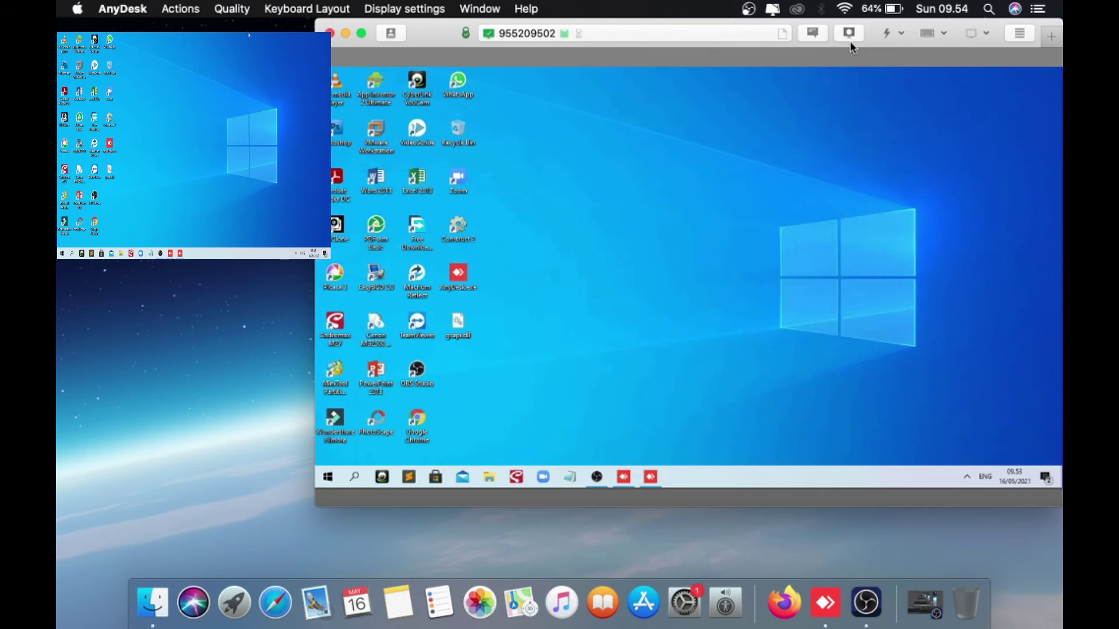
# Open AnyDesk's File Manager from the session actions menu
pyautogui.click(901, 34)
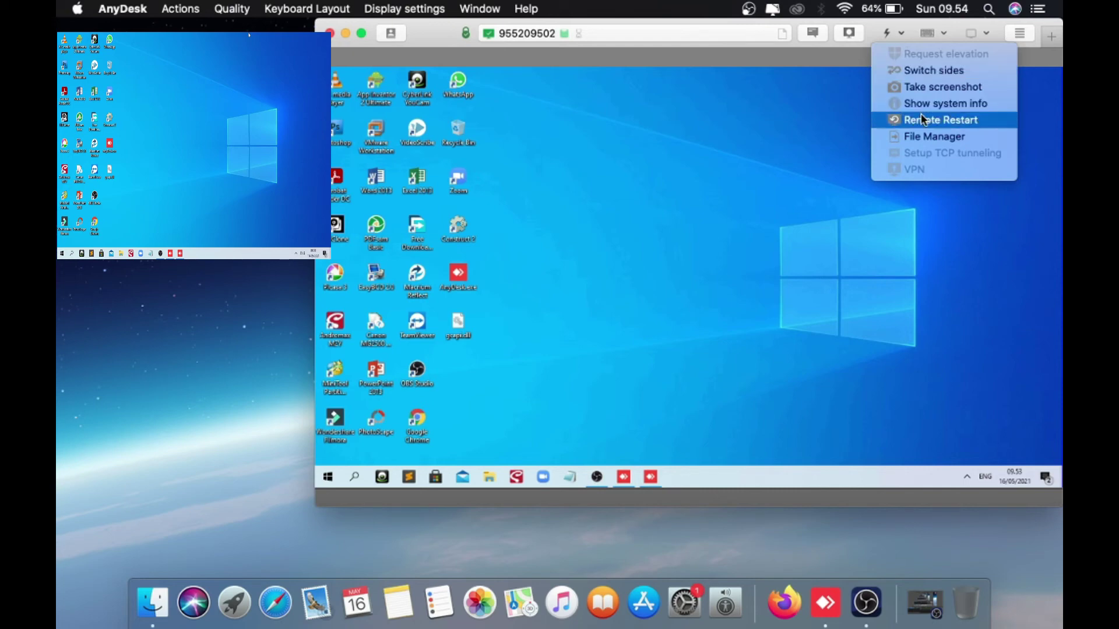
pyautogui.click(932, 141)
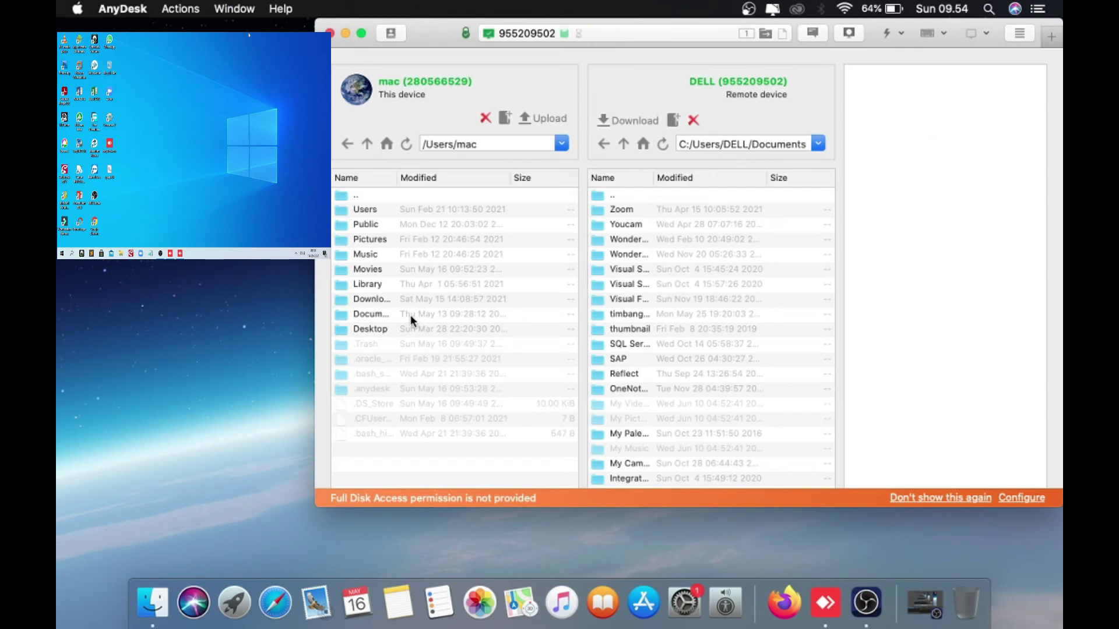
# Upload Square-Subscribe-Button-PNG.png from the Mac Desktop to the remote PC's Desktop, granting Desktop access
pyautogui.doubleClick(361, 327)
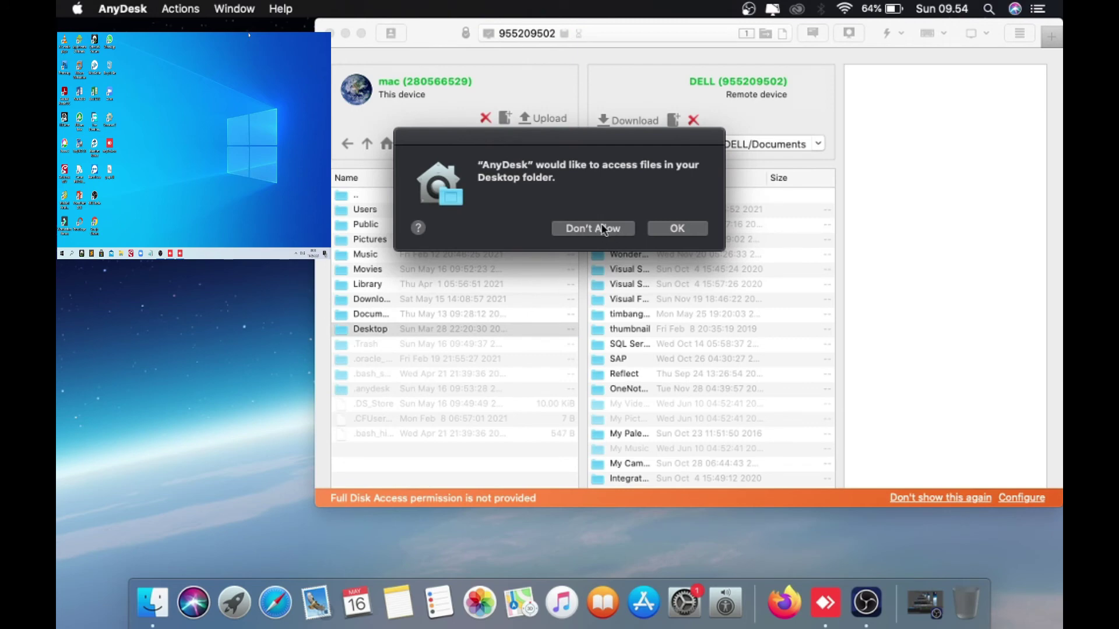
pyautogui.click(663, 230)
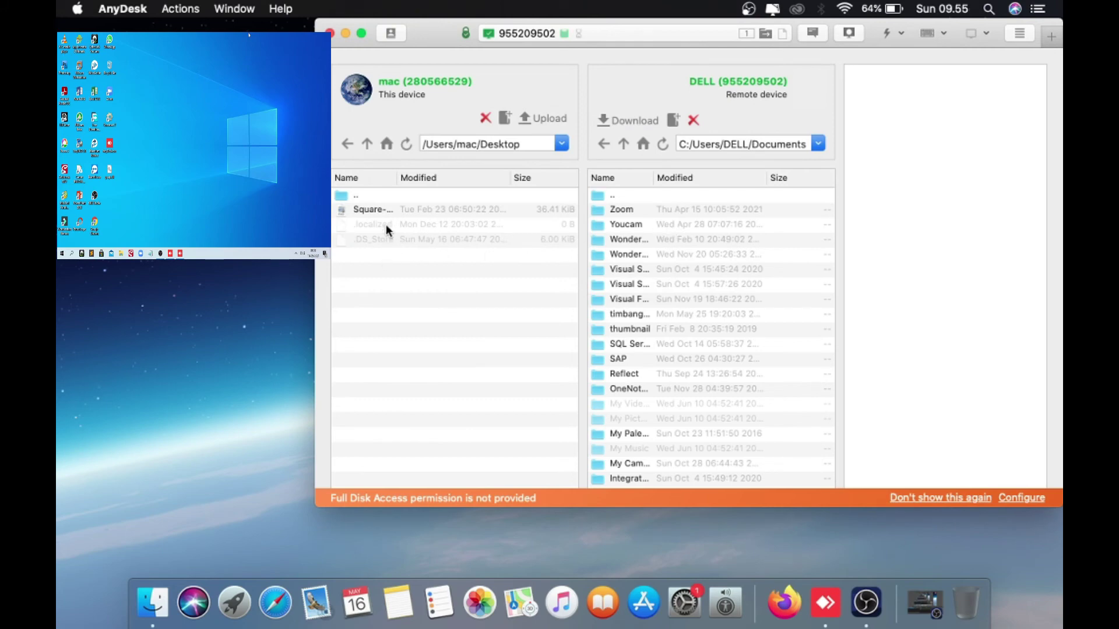
pyautogui.click(470, 212)
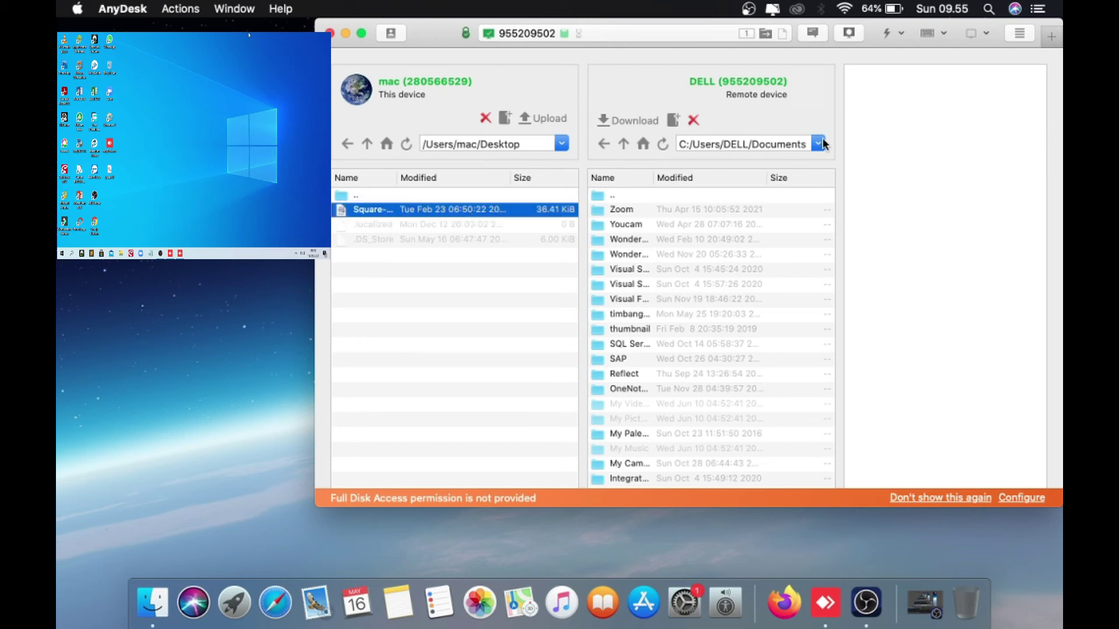
pyautogui.click(605, 143)
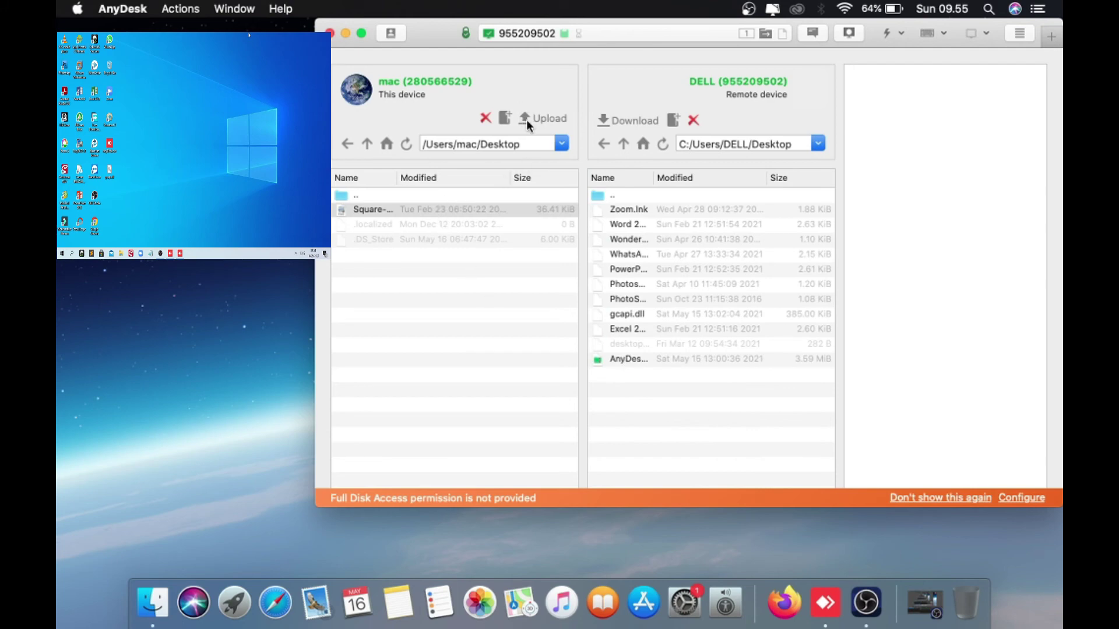
pyautogui.click(435, 209)
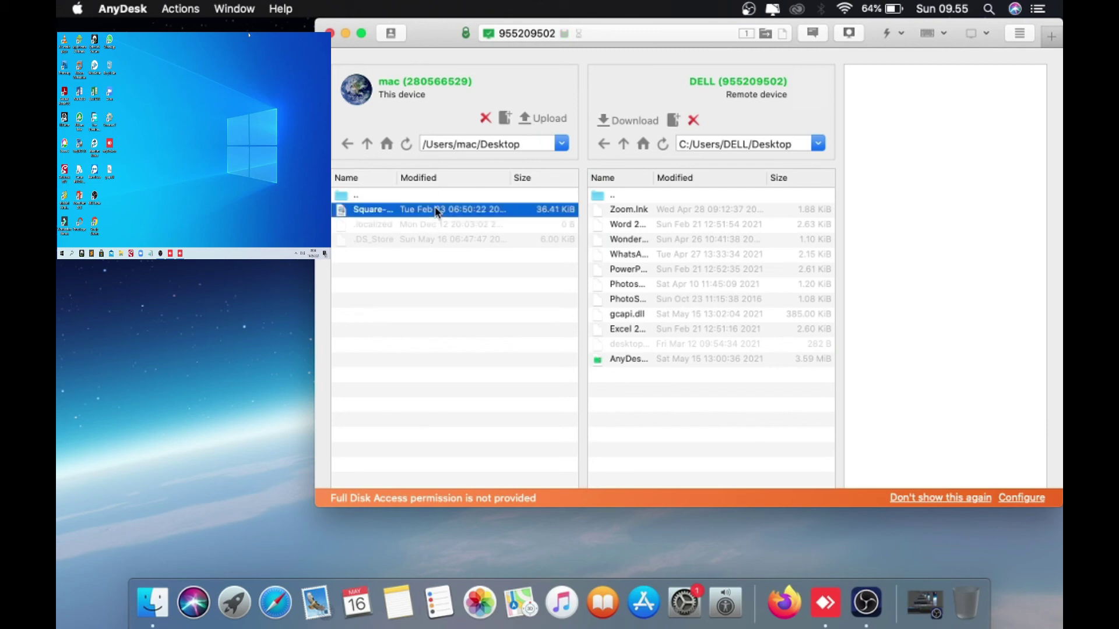
pyautogui.click(528, 117)
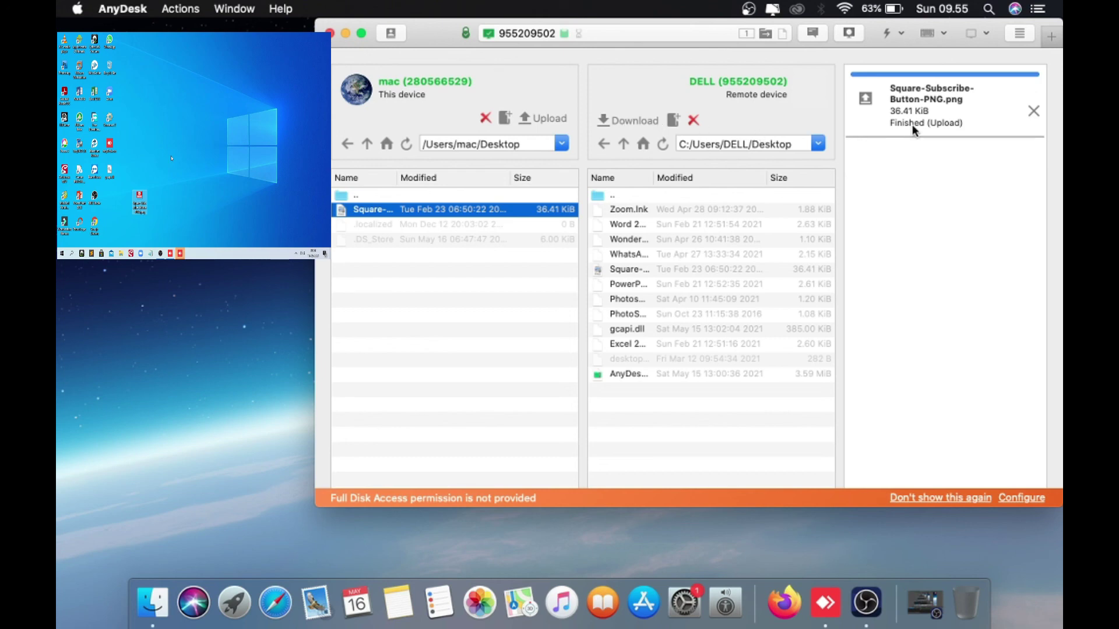
# Clear the finished transfer and close the File Manager to view the PNG on the remote desktop
pyautogui.click(1034, 111)
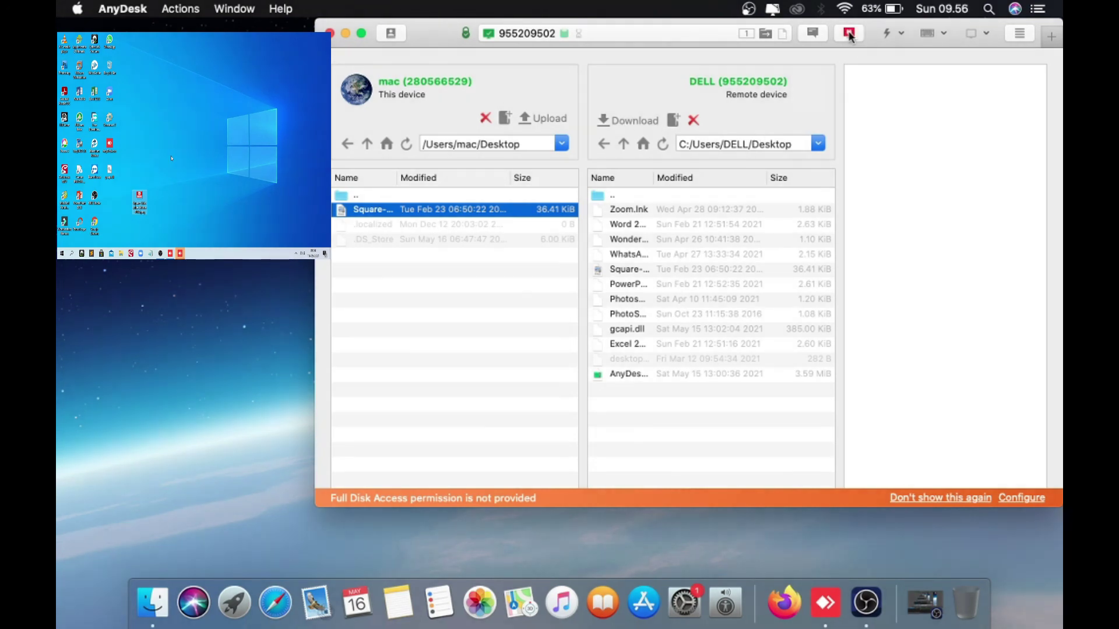
pyautogui.click(849, 34)
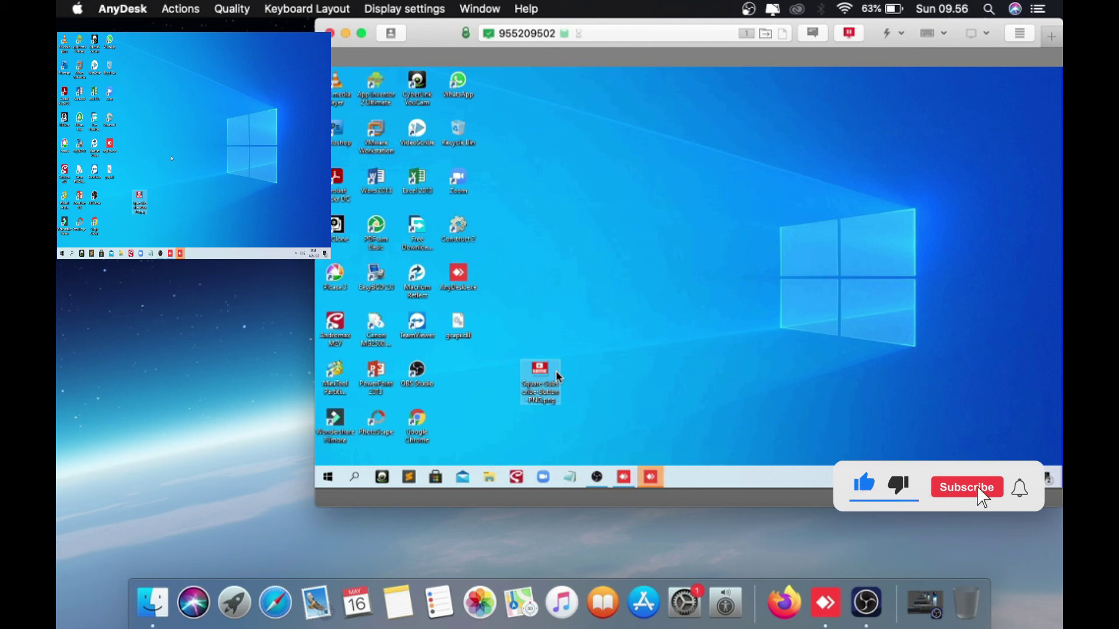
pyautogui.click(558, 277)
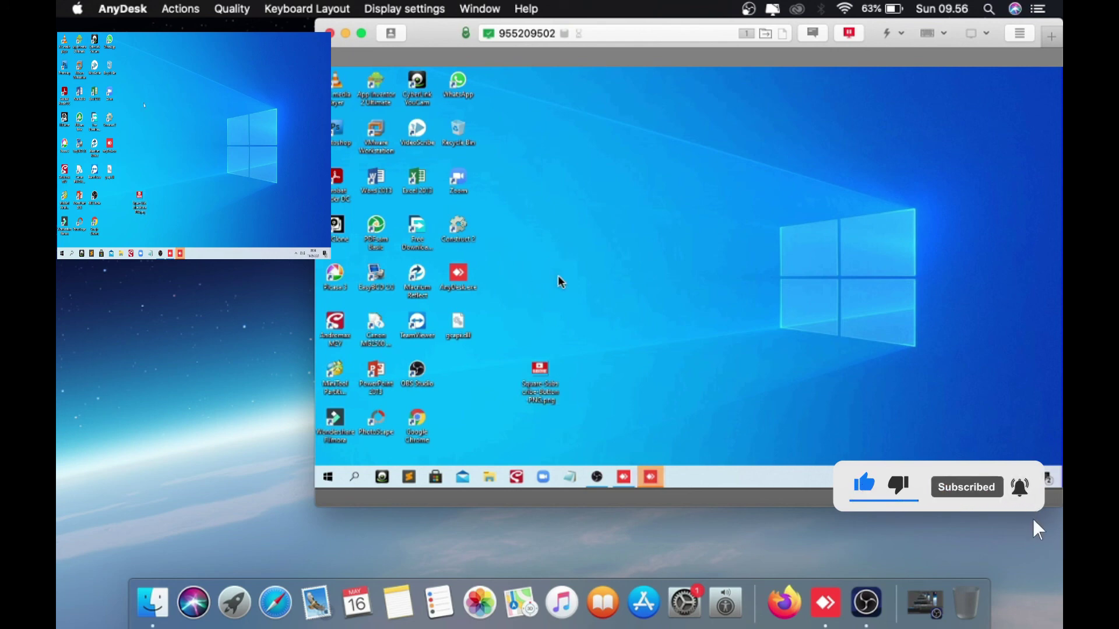